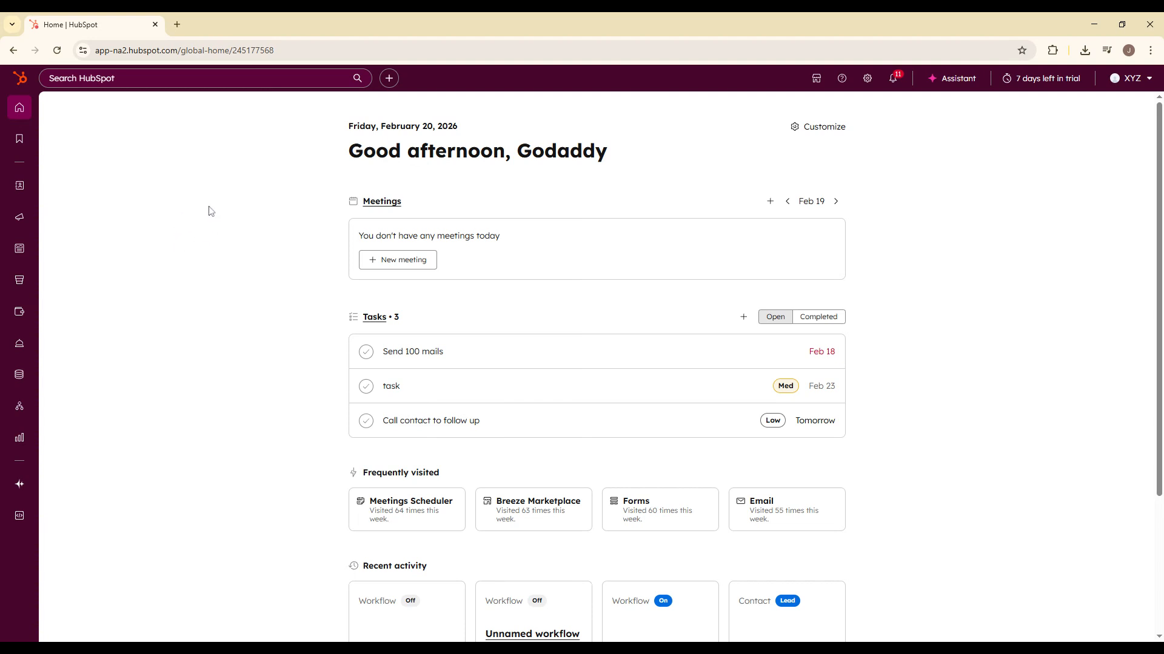
Open the contacts list and add an advanced filter on the First name property.
mouse_move(20, 188)
click(86, 190)
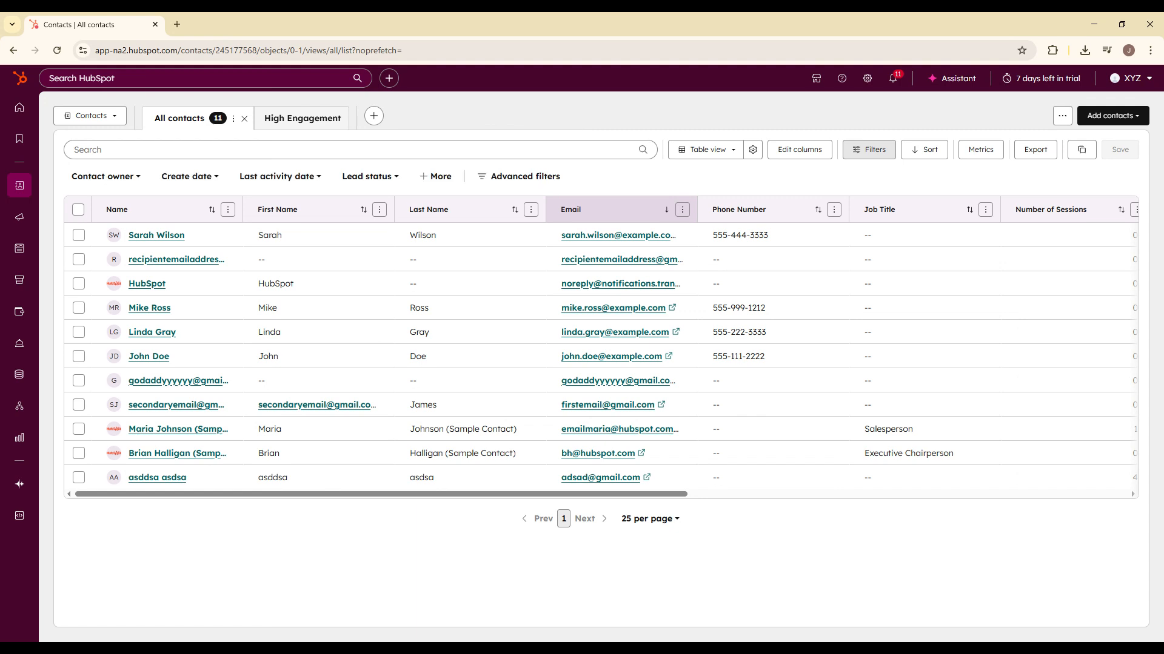
click(547, 176)
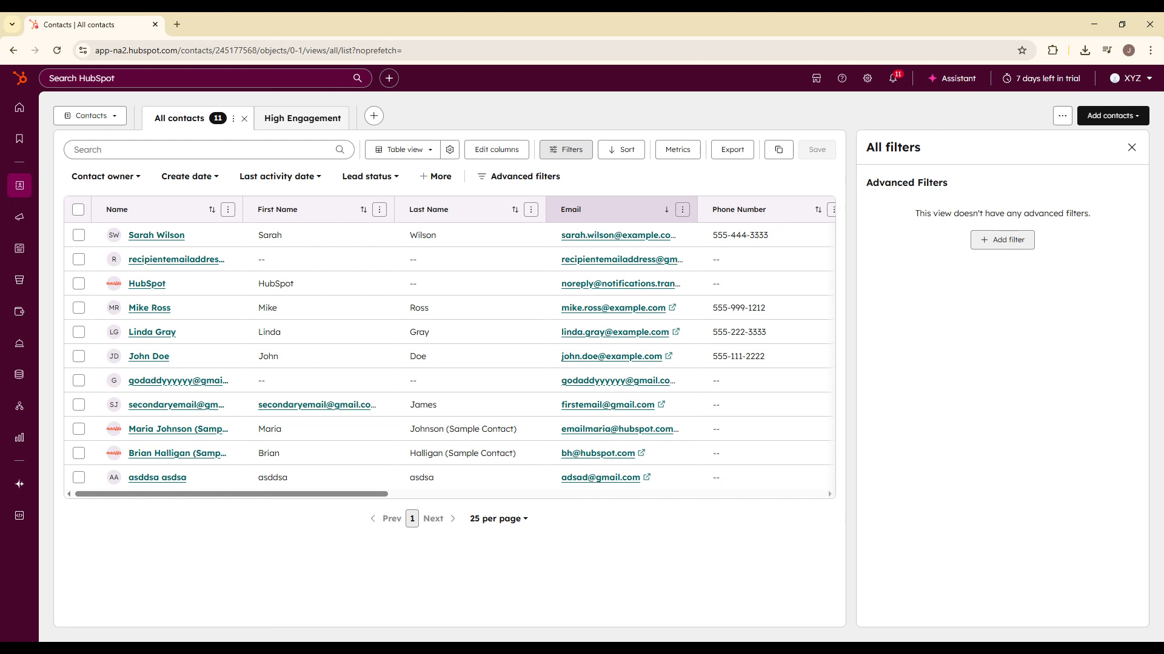
click(1002, 239)
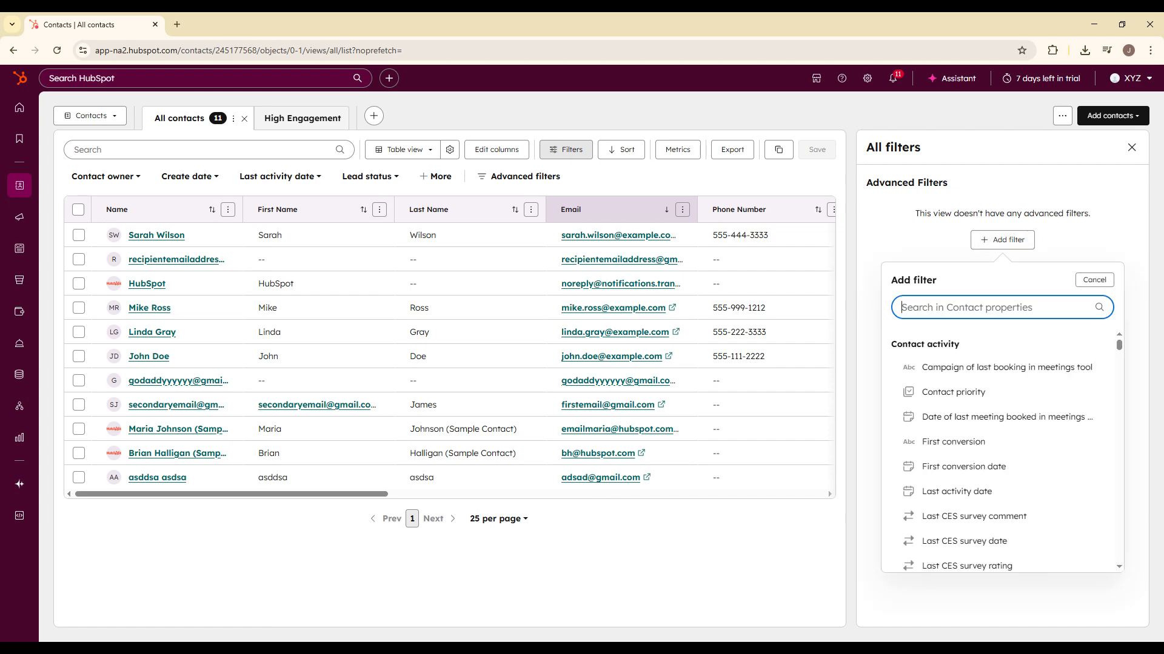
text(name)
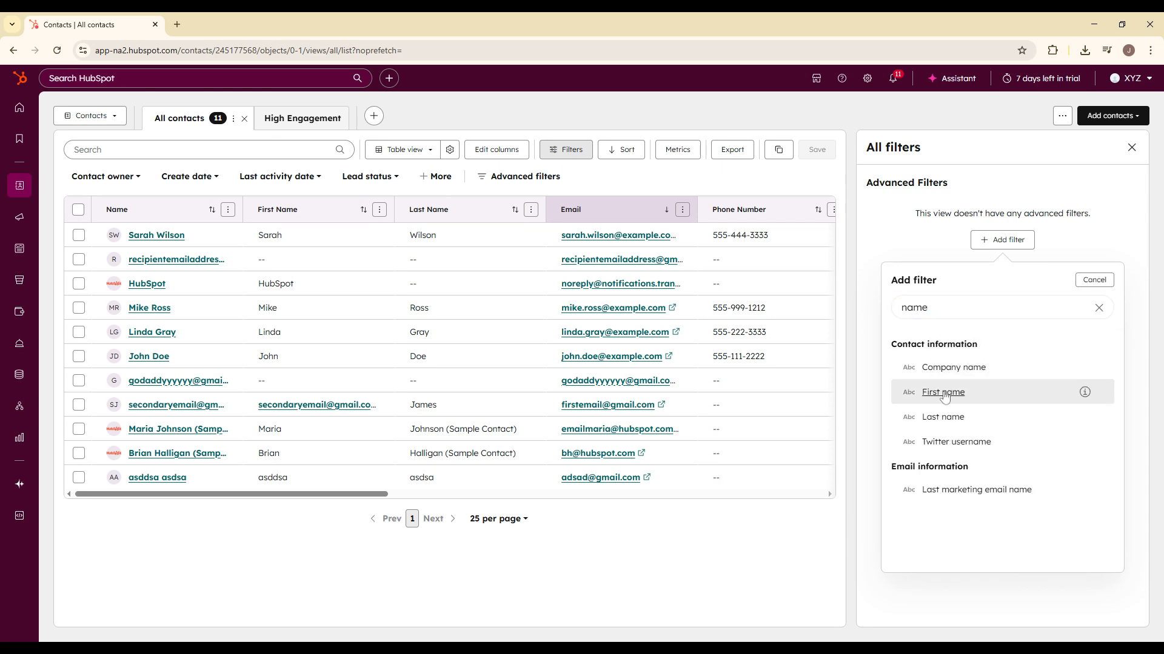
click(943, 393)
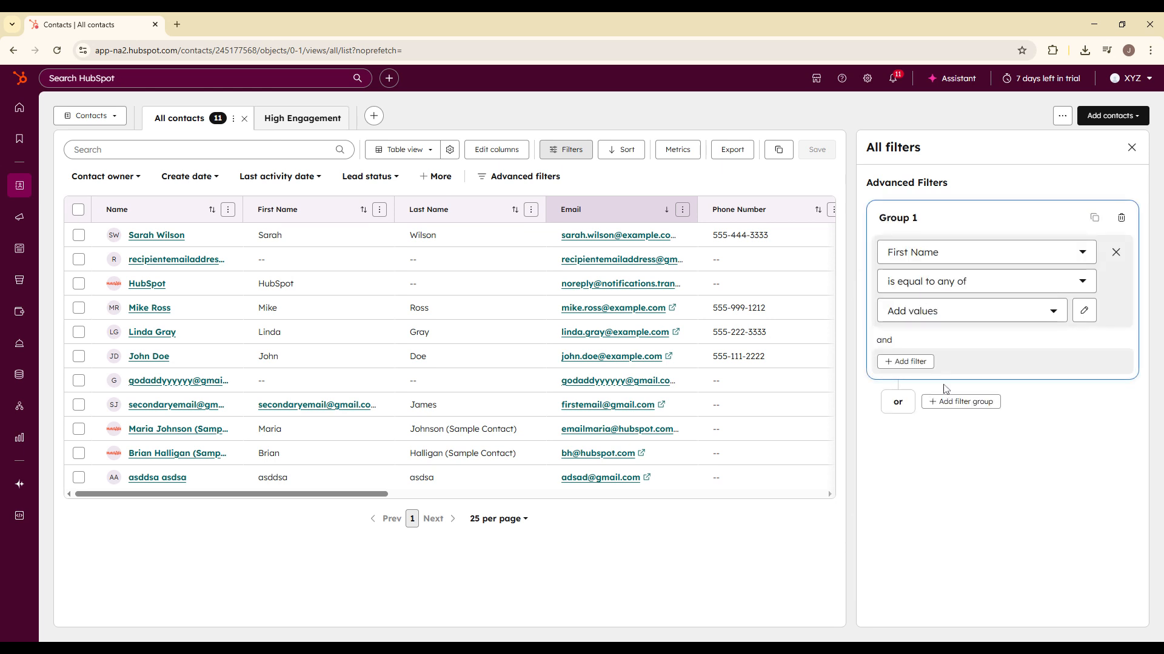
Enter the first names of three contacts as the values of the First Name filter.
click(921, 311)
text(sarah)
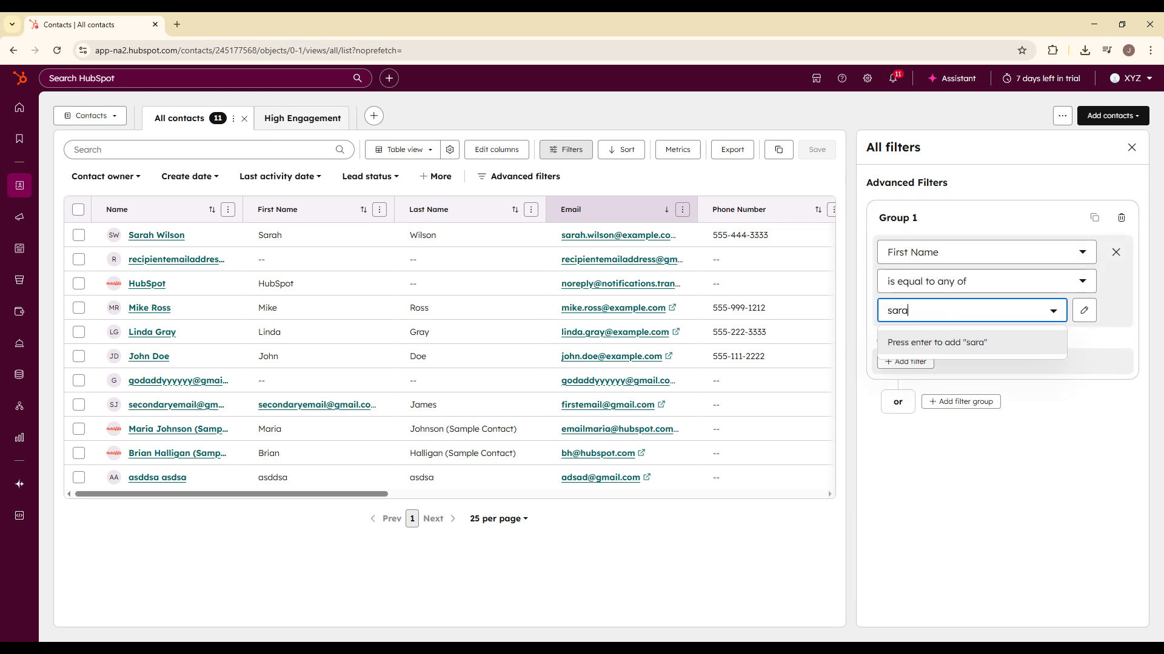
click(942, 346)
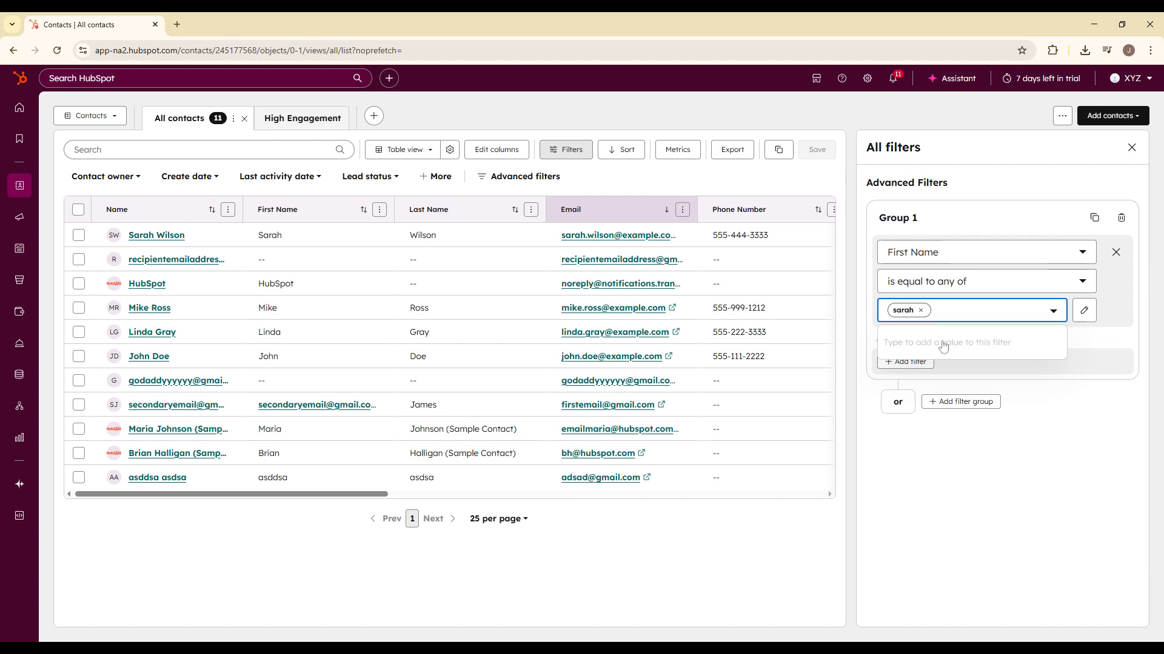
text(mike)
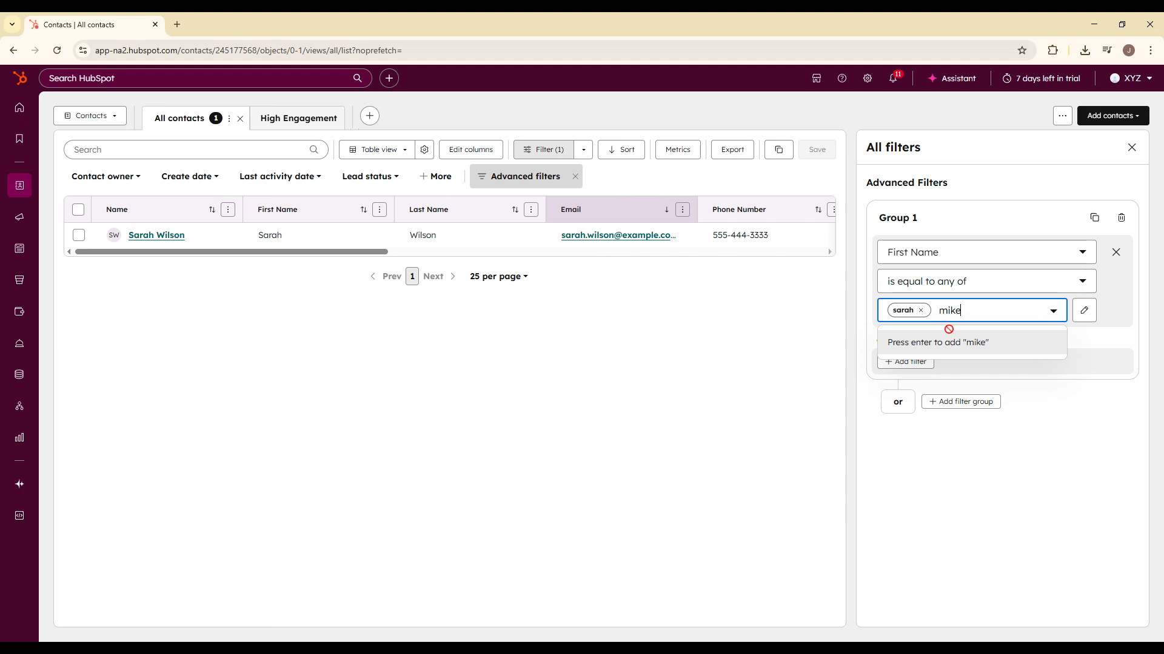
click(949, 332)
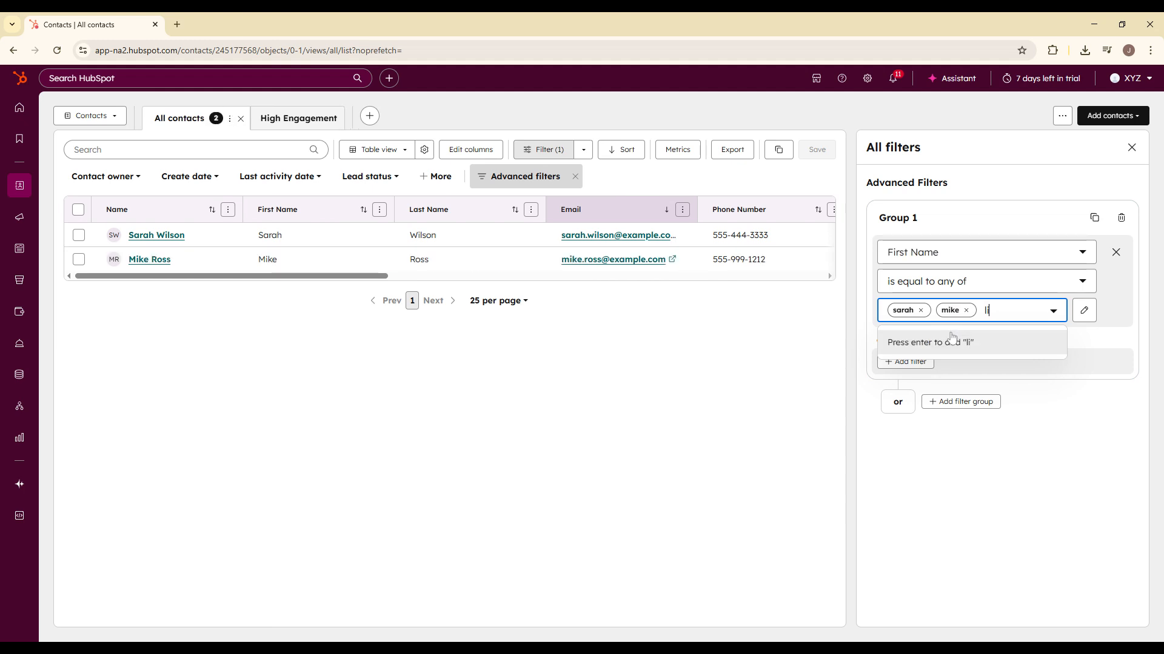
text(linda)
click(951, 337)
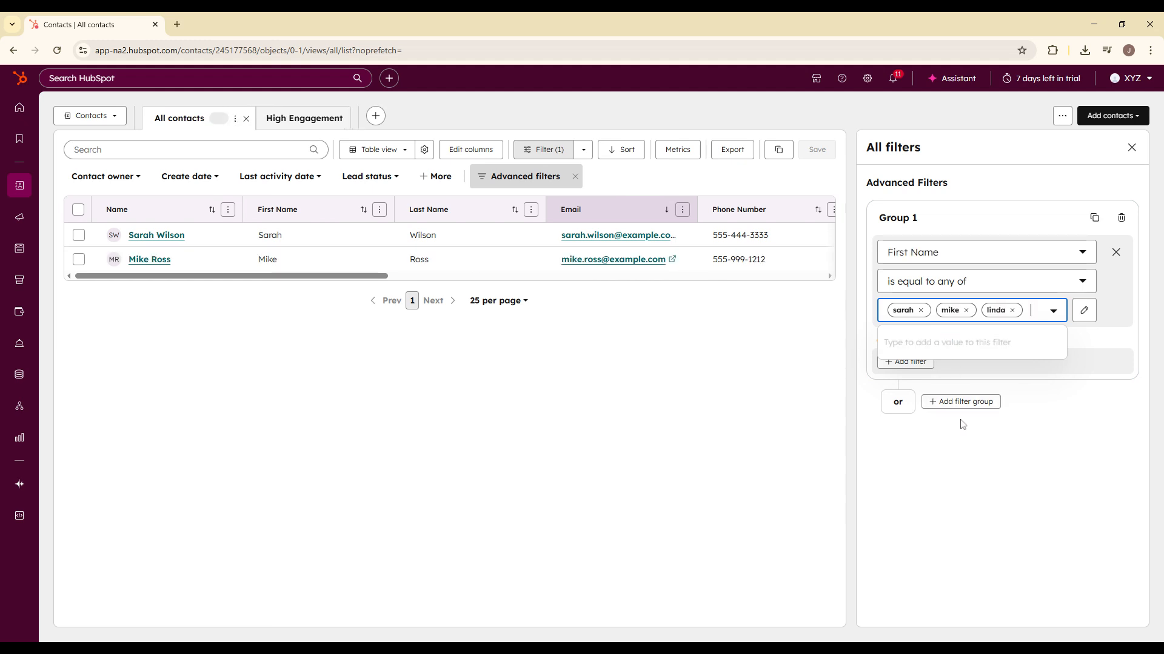
Try the First Name filter with "is not equal to any of" and "contains exactly", and restore "is equal to any of".
click(960, 280)
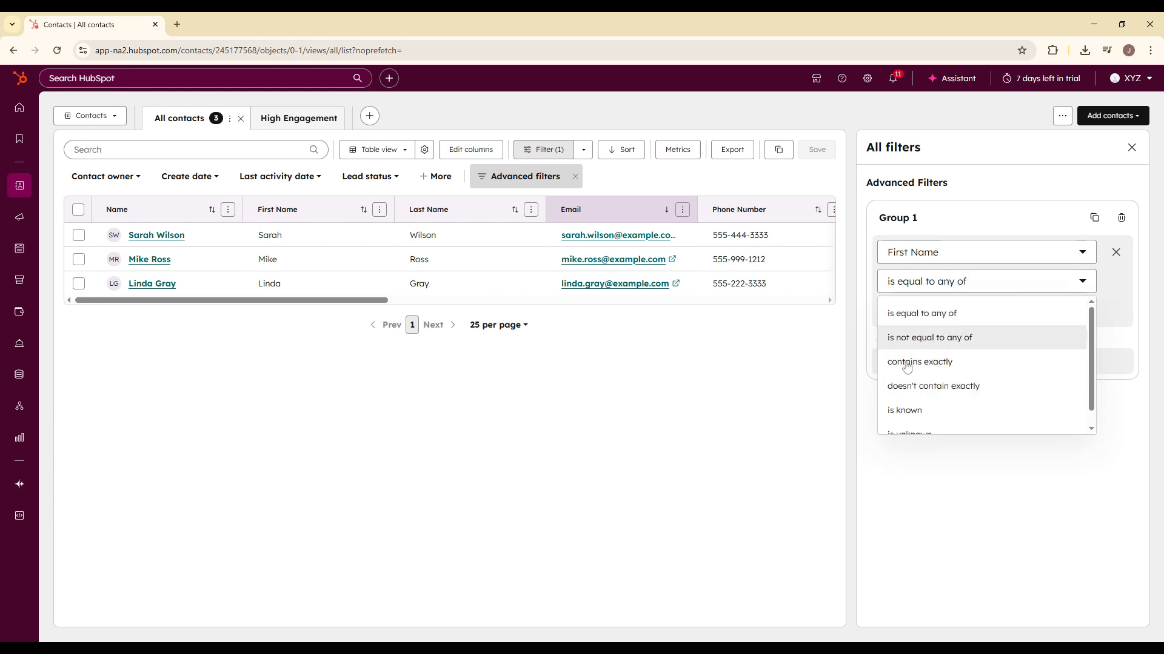
click(938, 339)
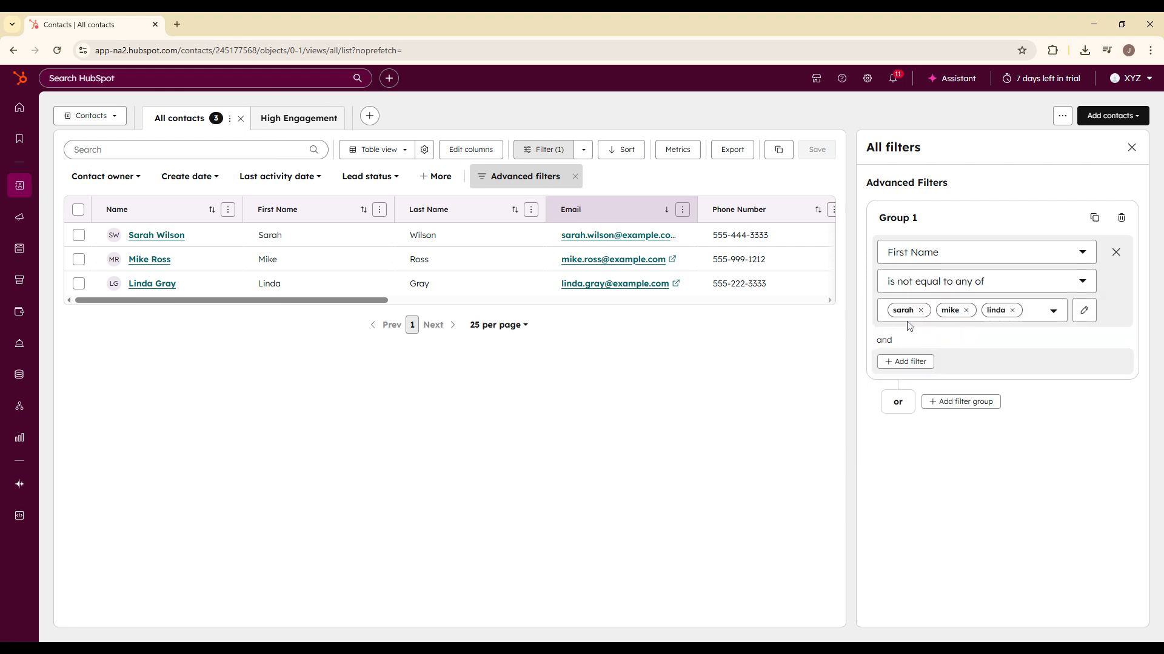
click(918, 280)
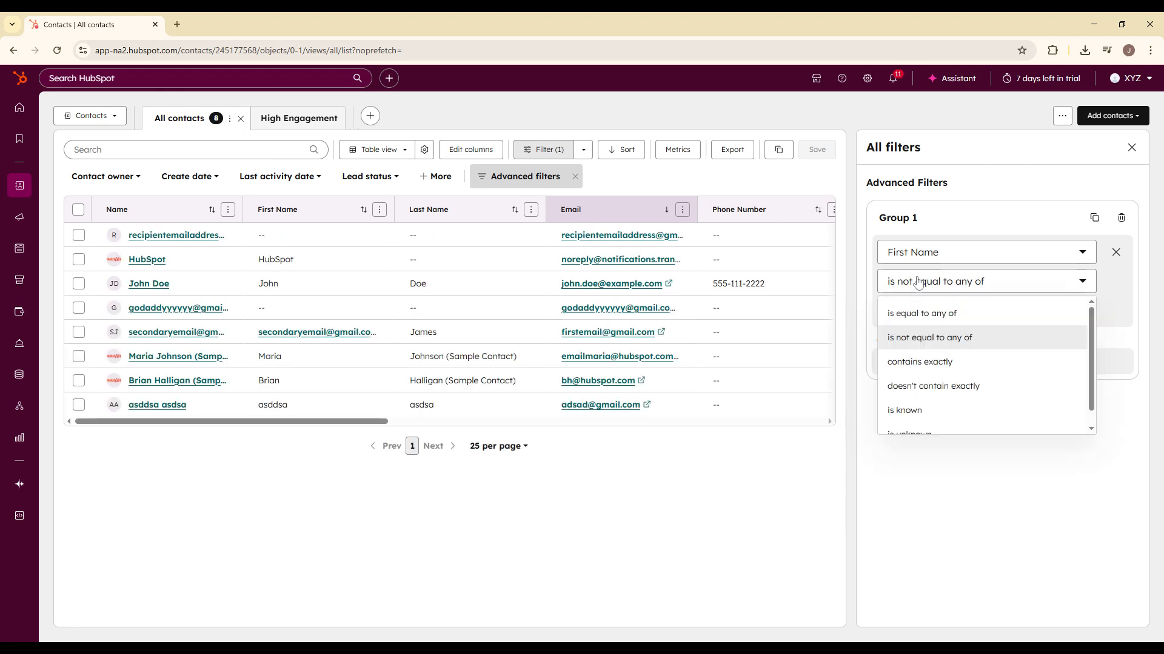
click(921, 356)
click(925, 284)
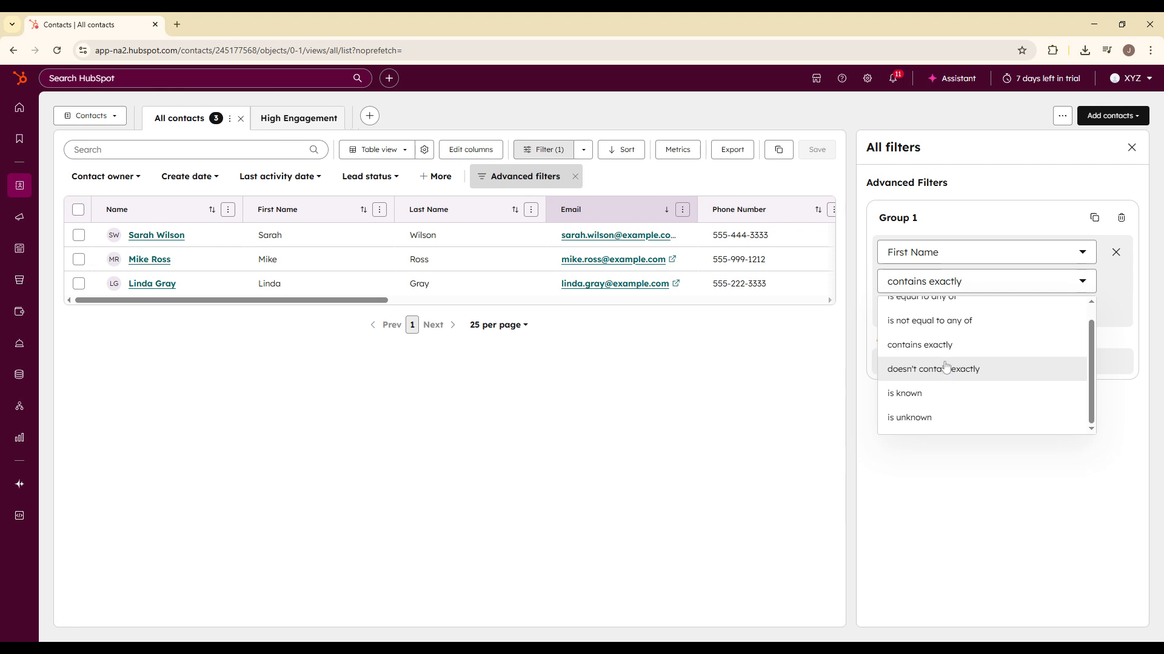
scroll(942, 364, up, 1)
click(941, 315)
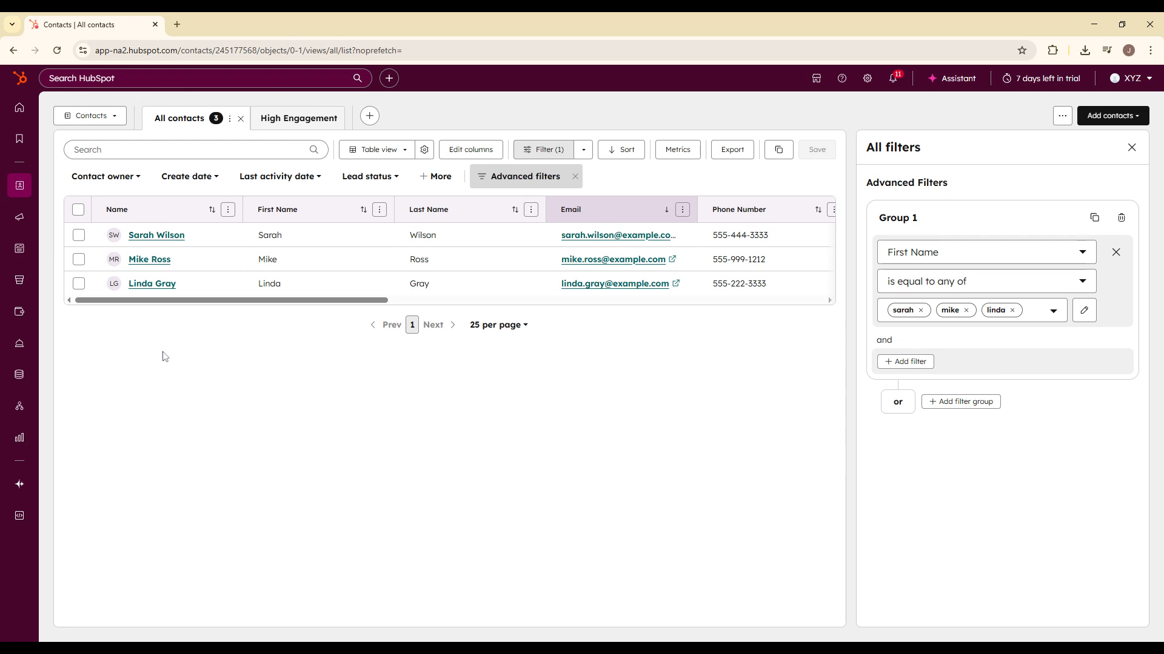
Add a second filter to Group 1 requiring that Contact owner is any of Me.
click(899, 362)
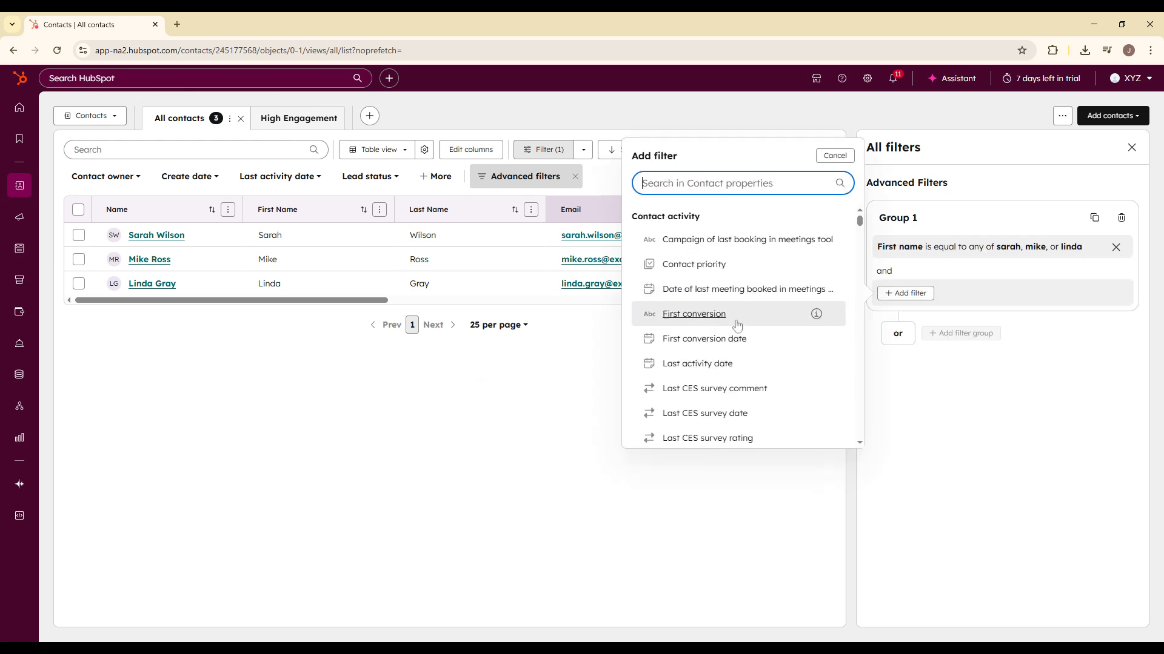
scroll(733, 330, down, 5)
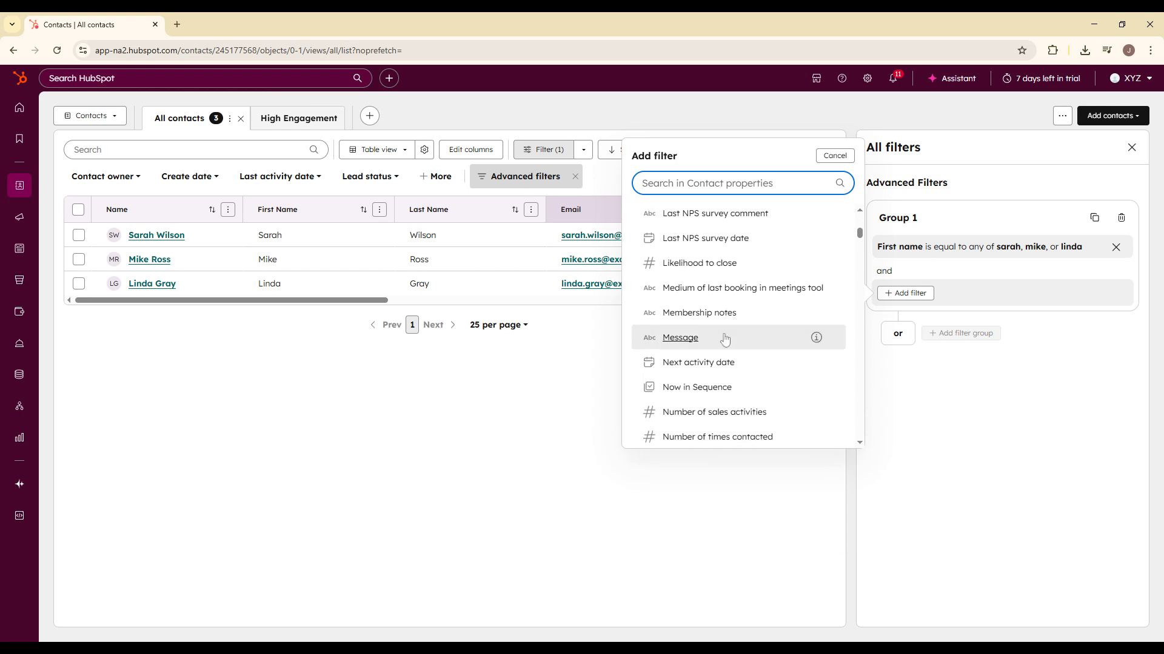
scroll(724, 340, down, 5)
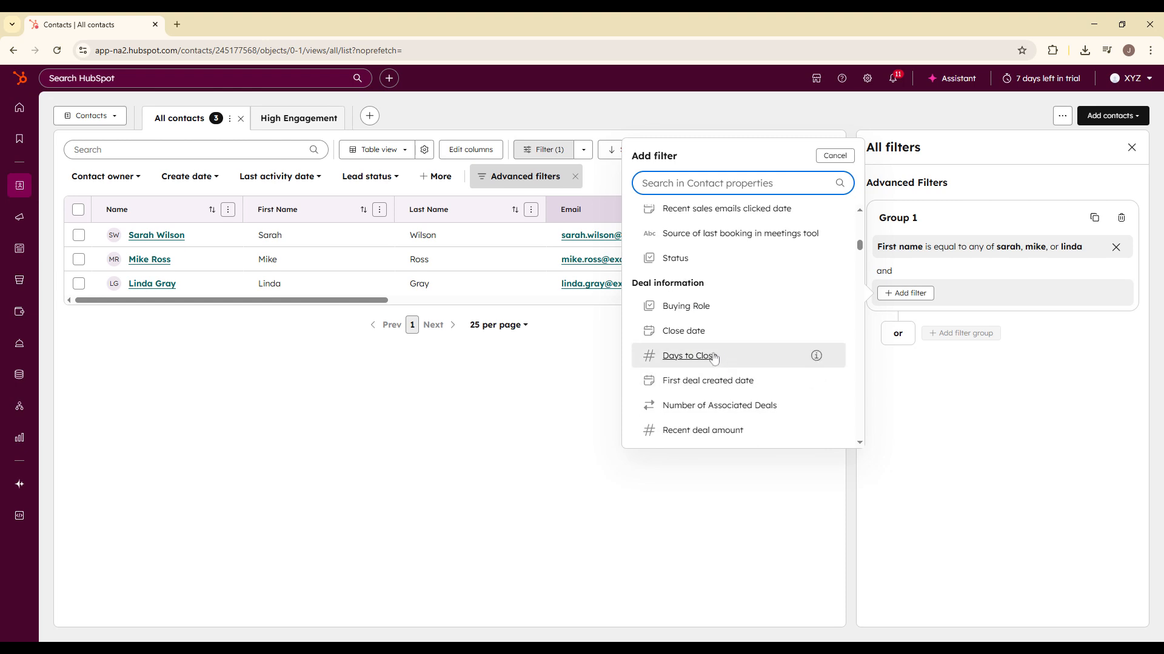
scroll(715, 336, down, 1)
scroll(716, 356, down, 2)
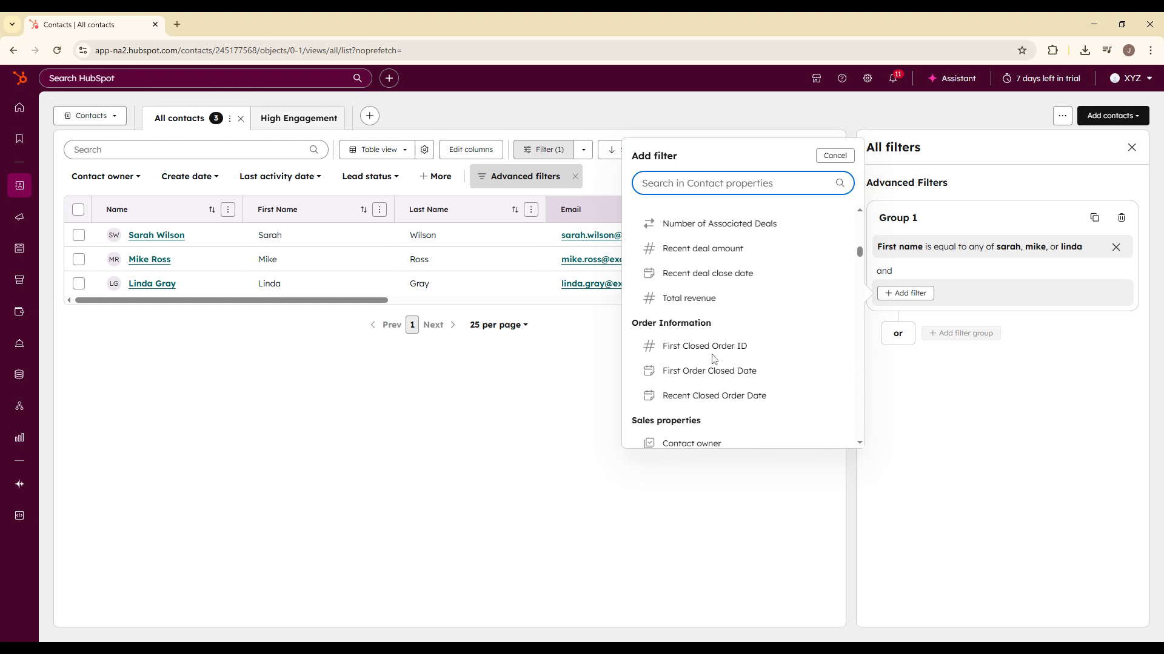
scroll(717, 356, down, 2)
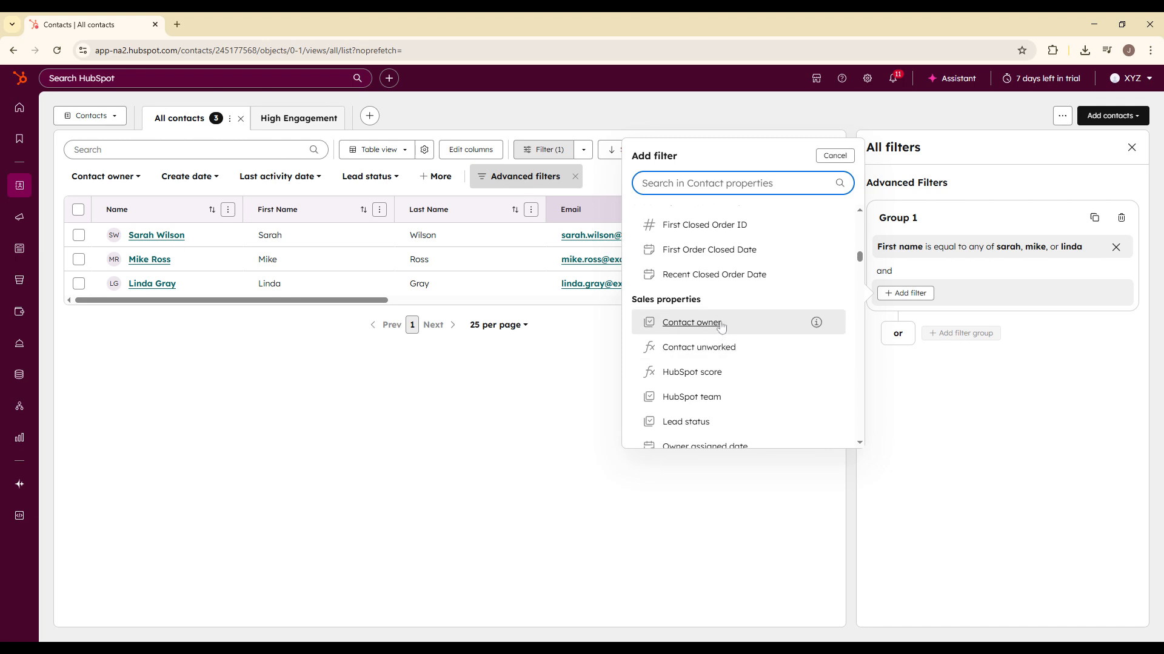
click(721, 323)
click(935, 354)
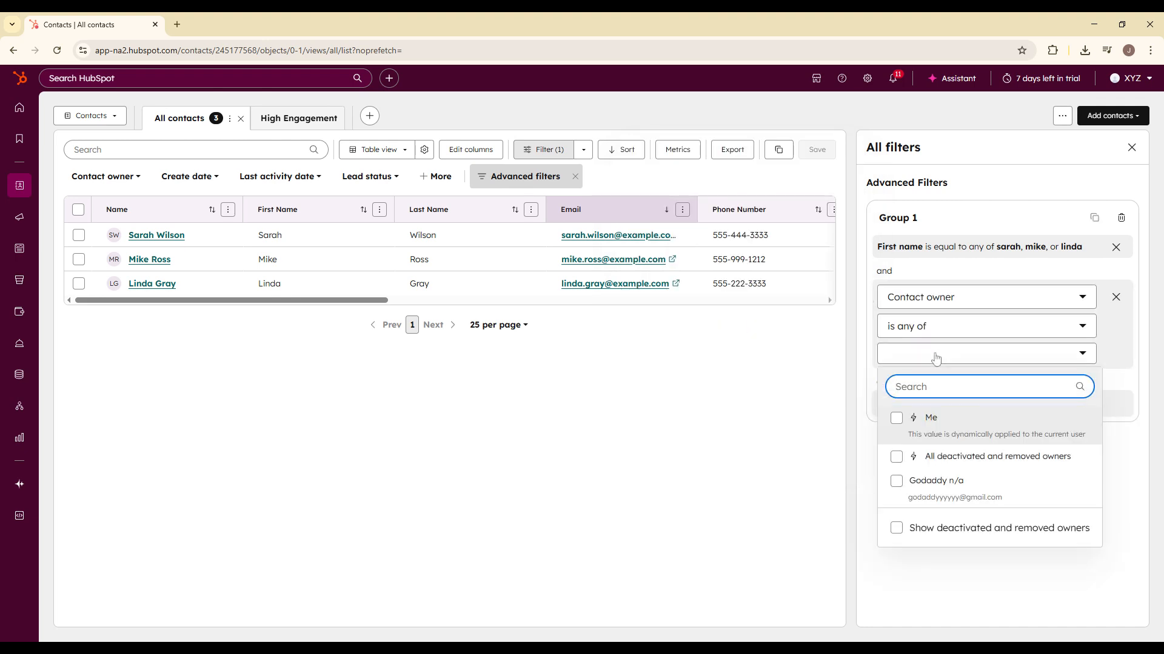
click(940, 420)
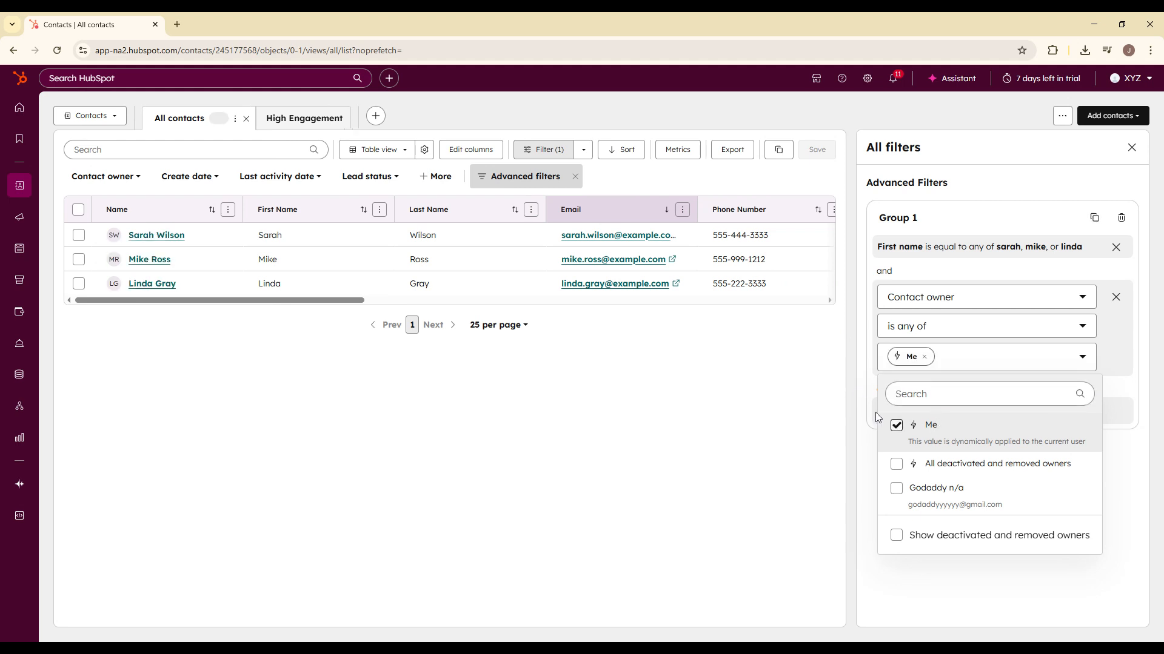
click(761, 423)
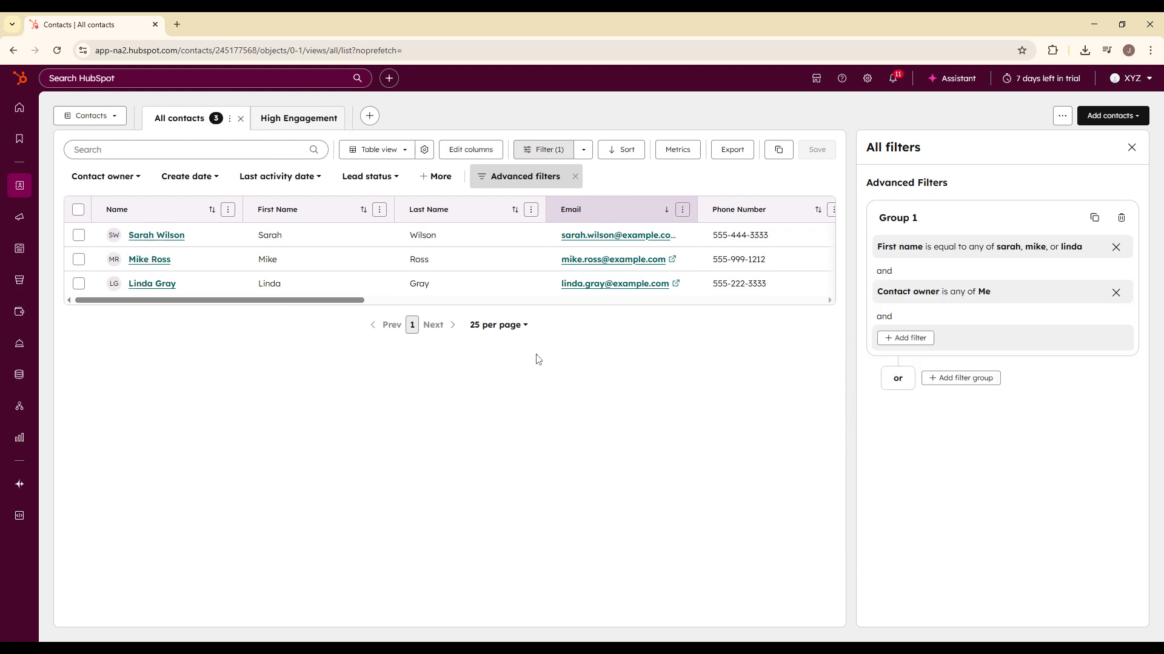
Examine the operators available for the Contact owner filter and the and/or logic joining the filters.
click(989, 295)
click(942, 335)
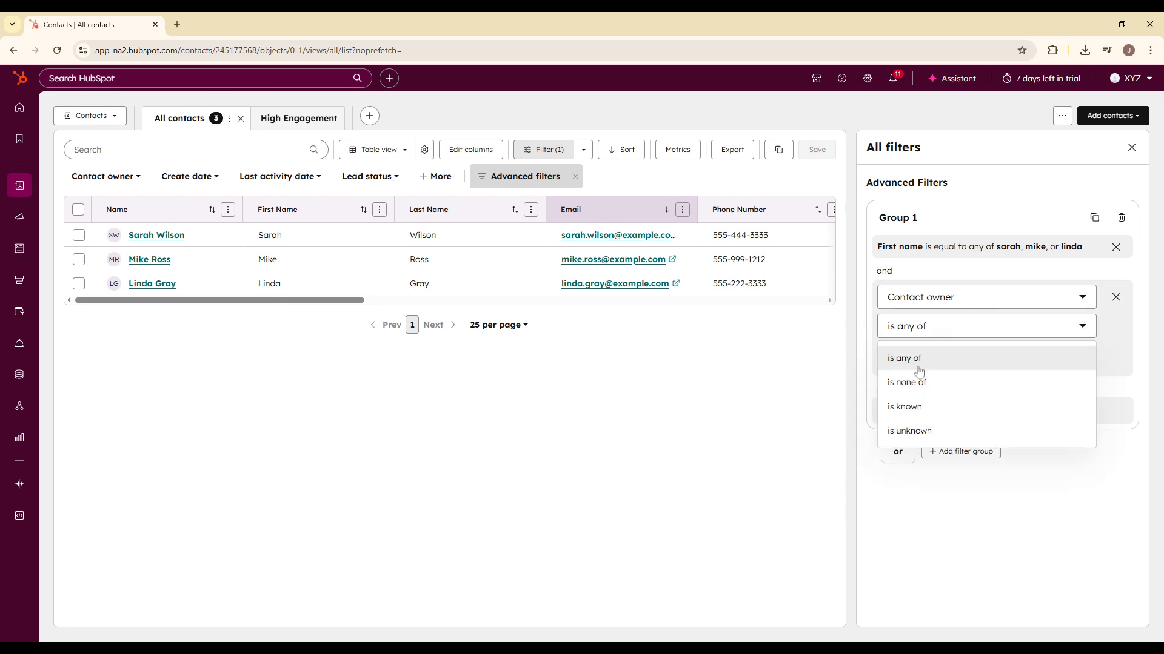
click(957, 268)
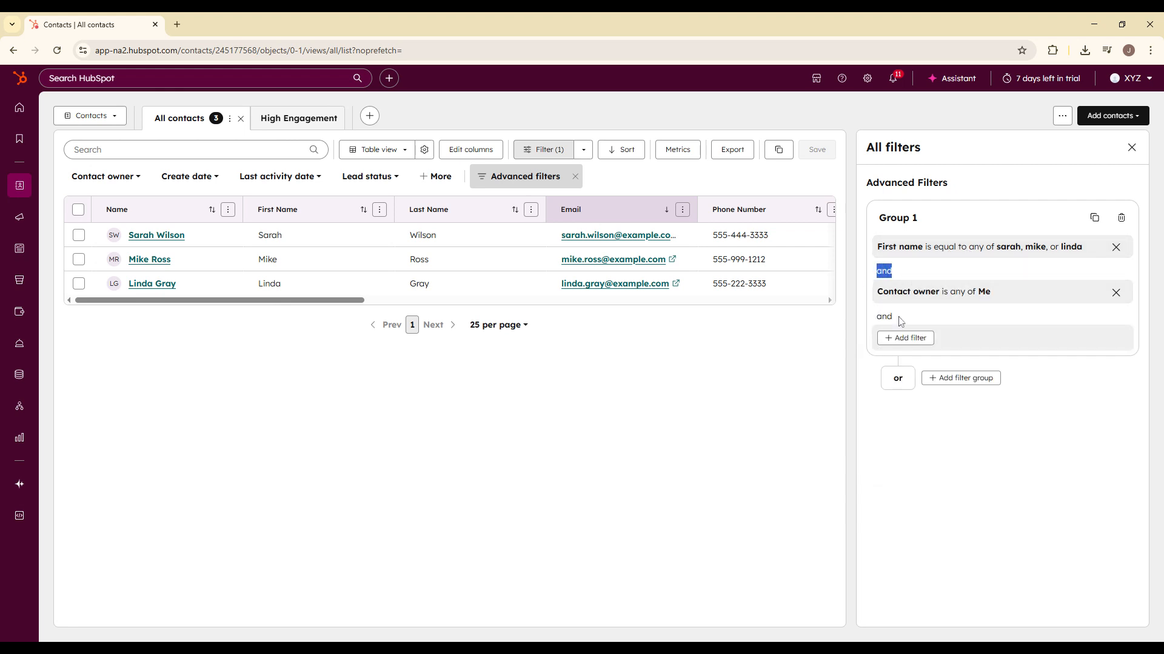
click(901, 387)
Export the filtered contacts view as a CSV file named All contacts with English column headers.
click(732, 150)
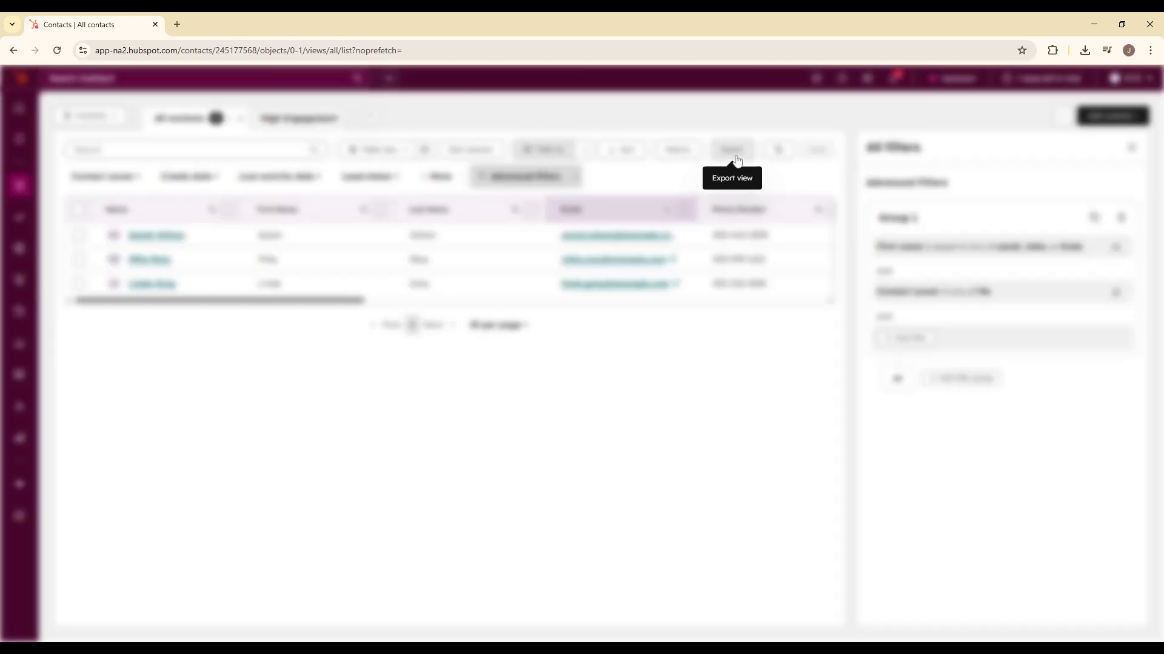
click(505, 511)
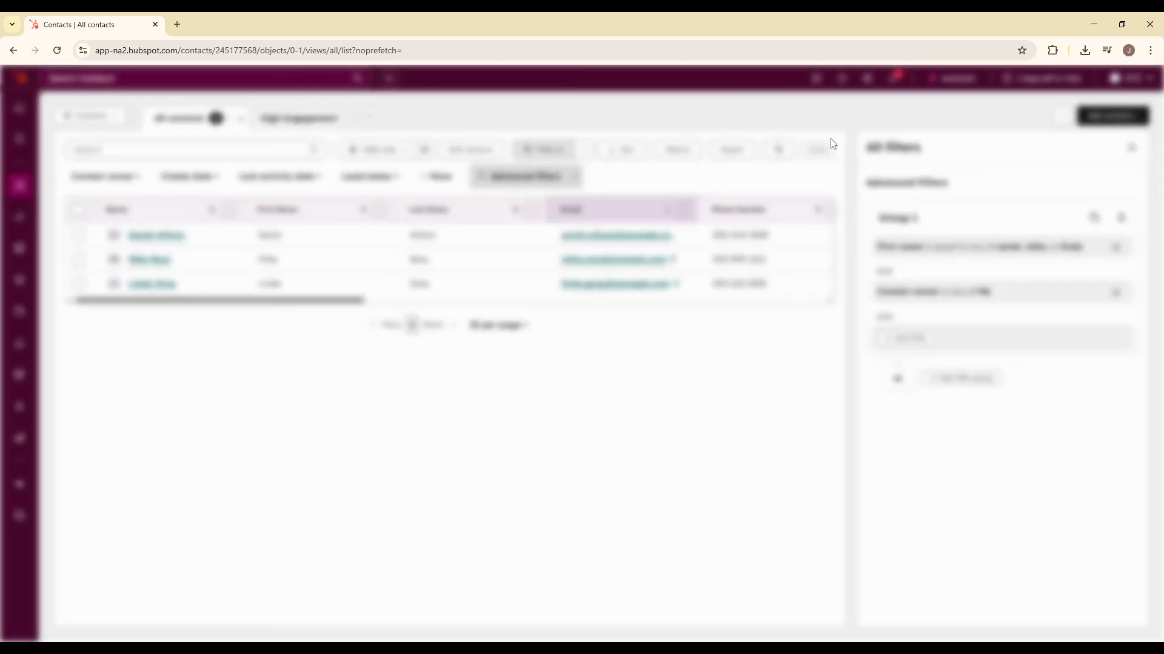
click(732, 149)
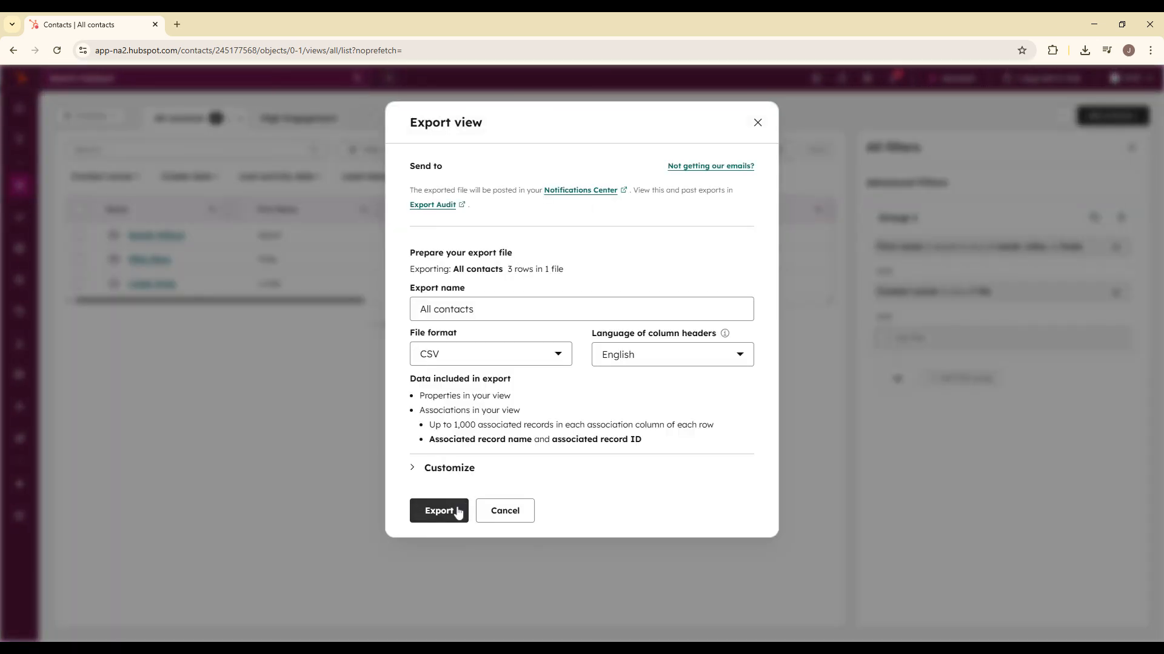
click(456, 511)
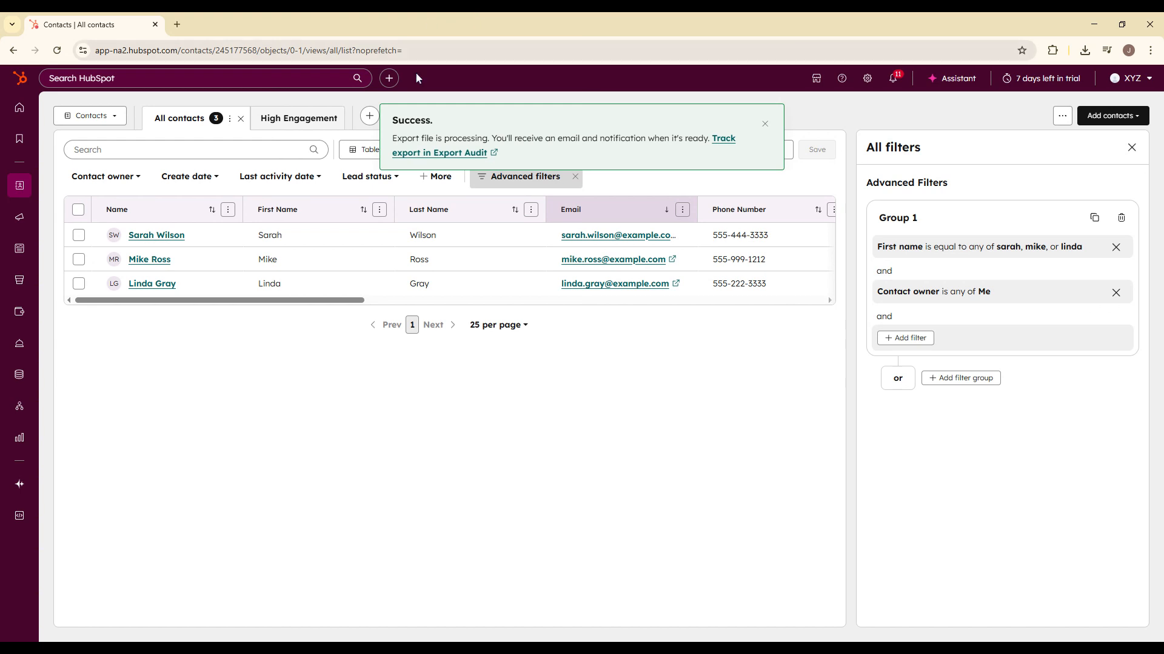
drag(397, 138, 462, 139)
click(579, 430)
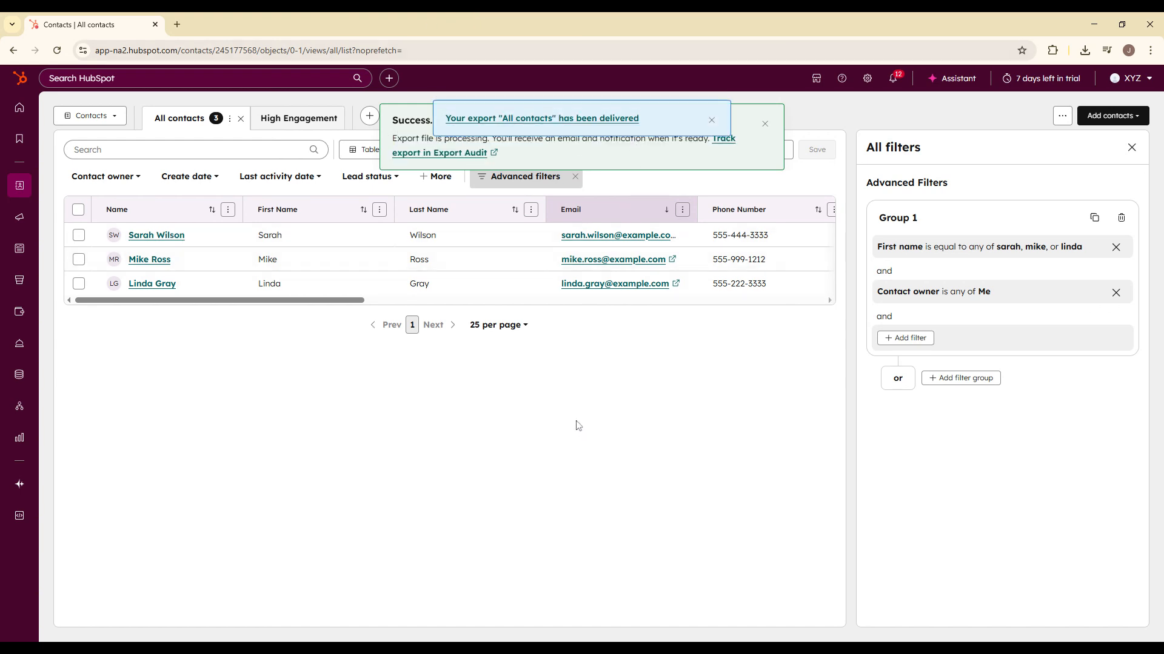